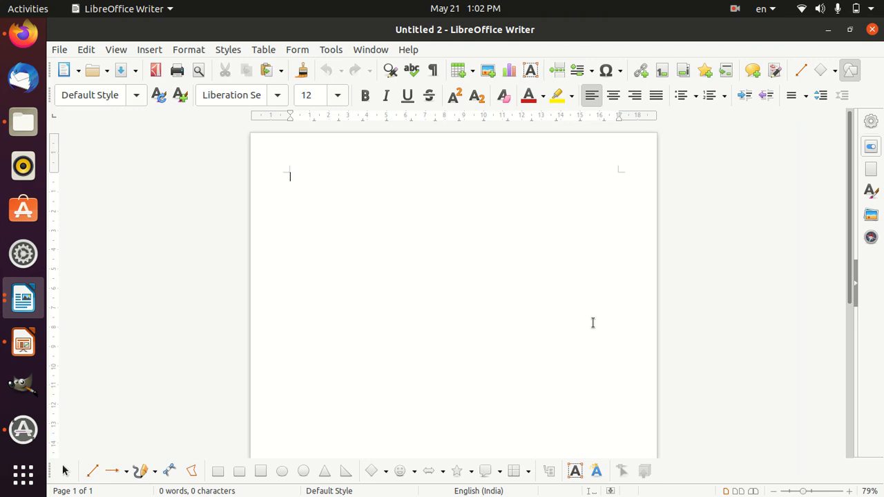
Step: Insert a default column chart into the blank document and leave chart editing mode
{"action": "left_click", "coordinate": [156, 50]}
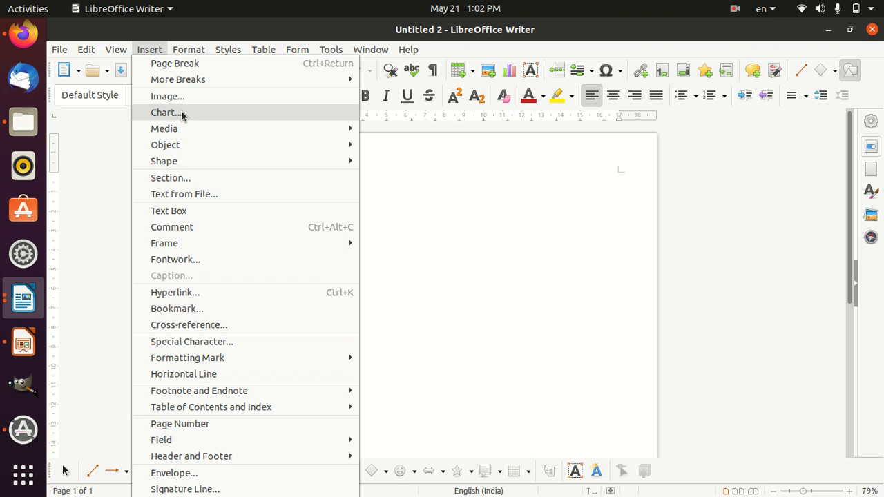
{"action": "left_click", "coordinate": [409, 248]}
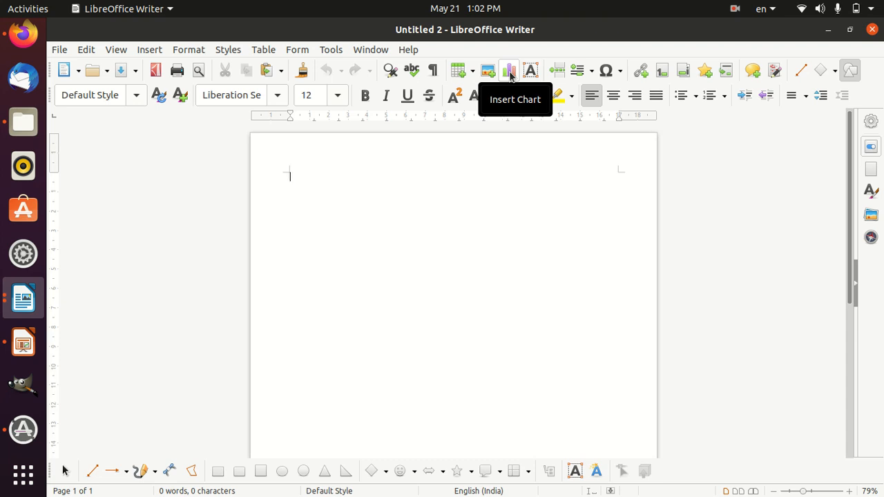
{"action": "left_click", "coordinate": [510, 72]}
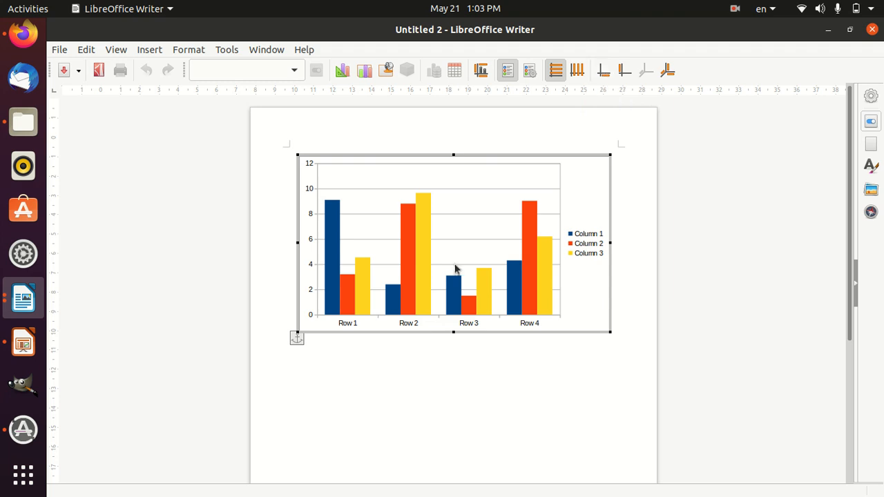
{"action": "key", "text": "Escape"}
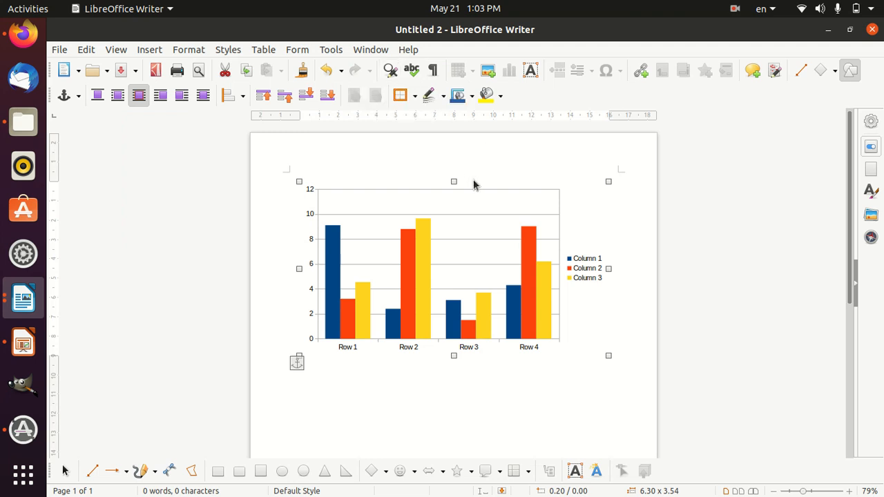
Step: Open the chart for editing and apply the Column chart type with the Normal subtype
{"action": "double_click", "coordinate": [397, 226]}
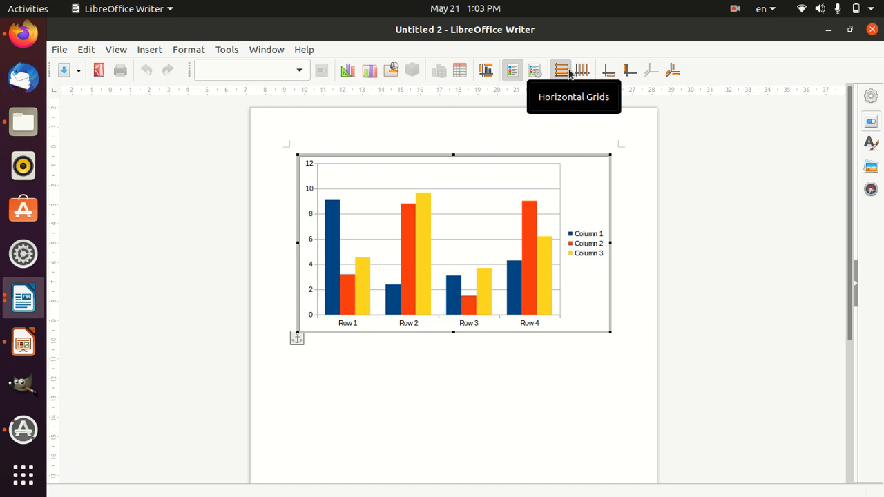
{"action": "left_click", "coordinate": [345, 71]}
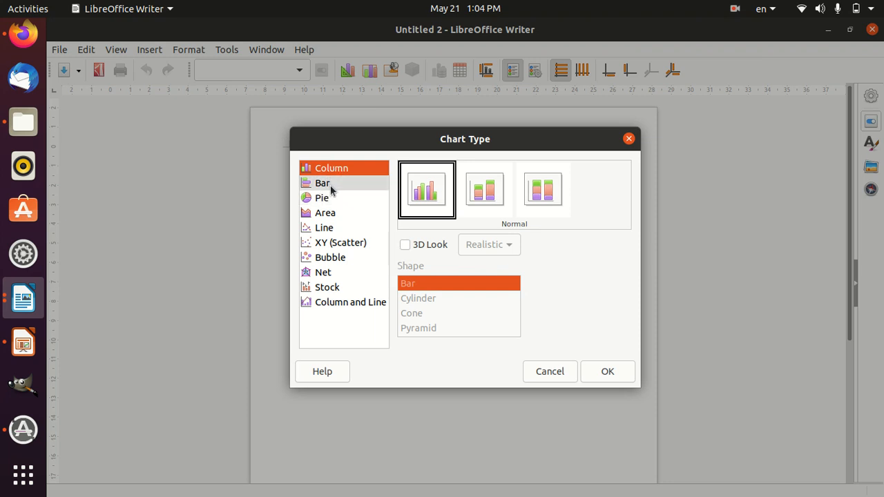
{"action": "left_click", "coordinate": [330, 185]}
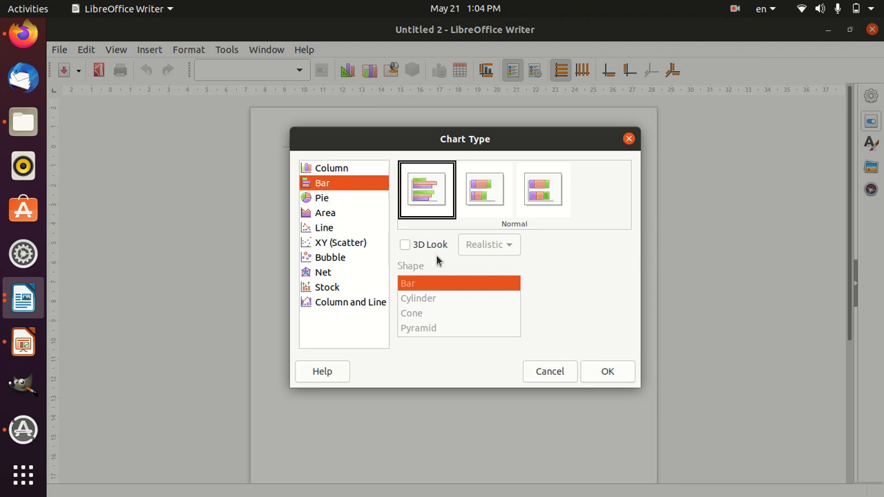
{"action": "left_click", "coordinate": [355, 160]}
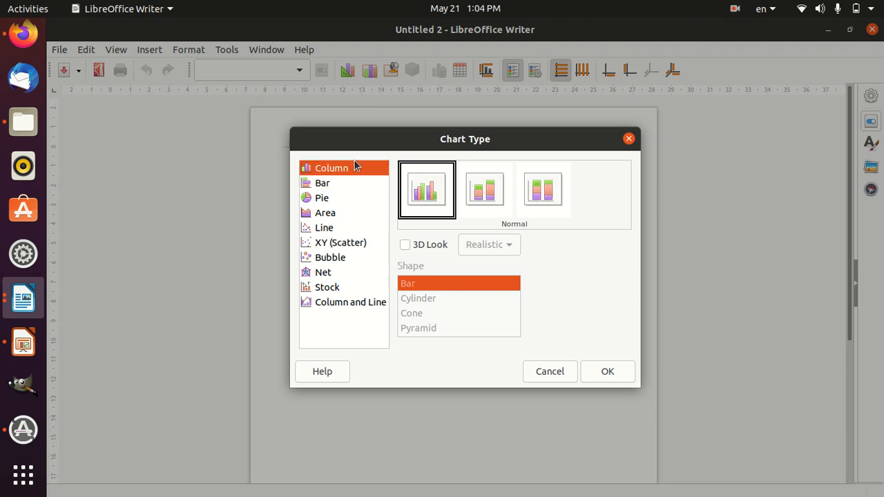
{"action": "left_click", "coordinate": [609, 374]}
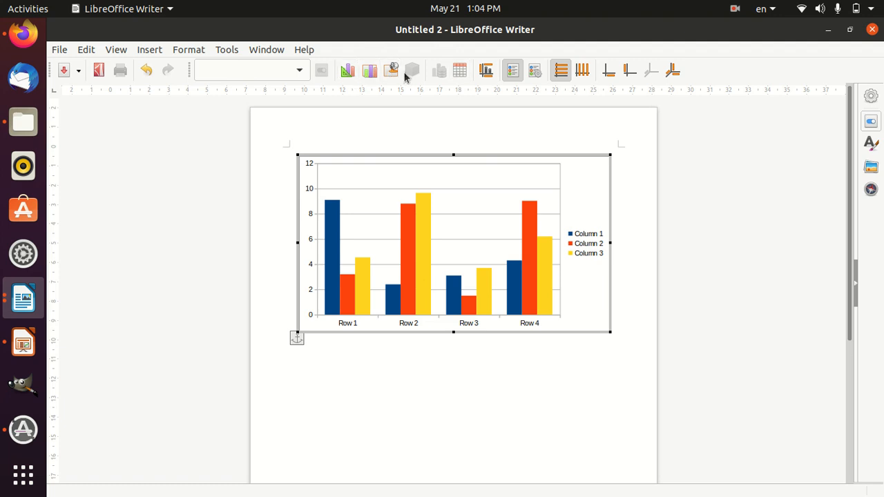
Step: Rename the four categories in the chart's data table as 2021, 2022, 2023 and 2024
{"action": "left_click", "coordinate": [459, 77]}
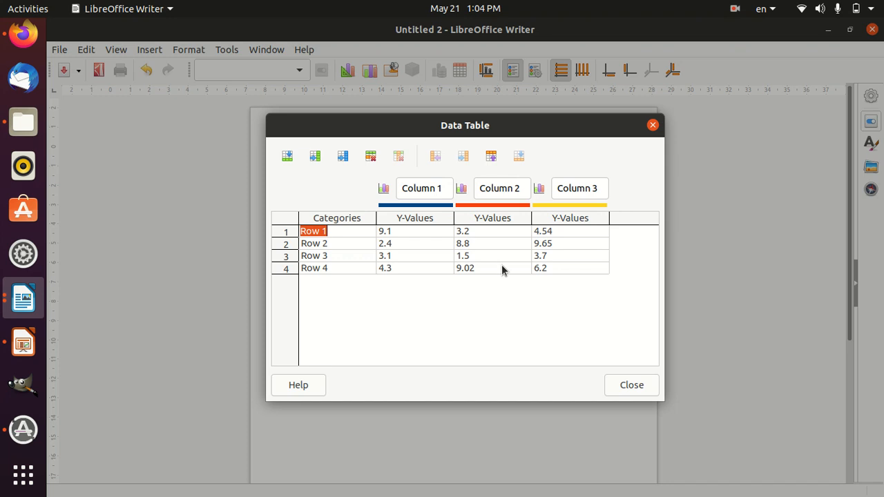
{"action": "left_click", "coordinate": [347, 229]}
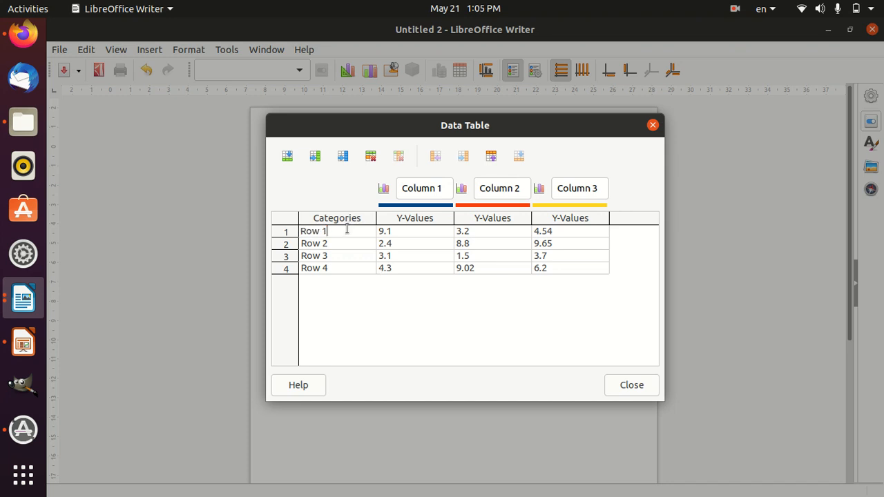
{"action": "key", "text": "BackSpace"}
{"action": "key", "text": "BackSpace"}
{"action": "key", "text": "BackSpace"}
{"action": "key", "text": "BackSpace"}
{"action": "key", "text": "BackSpace"}
{"action": "type", "text": "2021"}
{"action": "key", "text": "Down"}
{"action": "type", "text": "2022"}
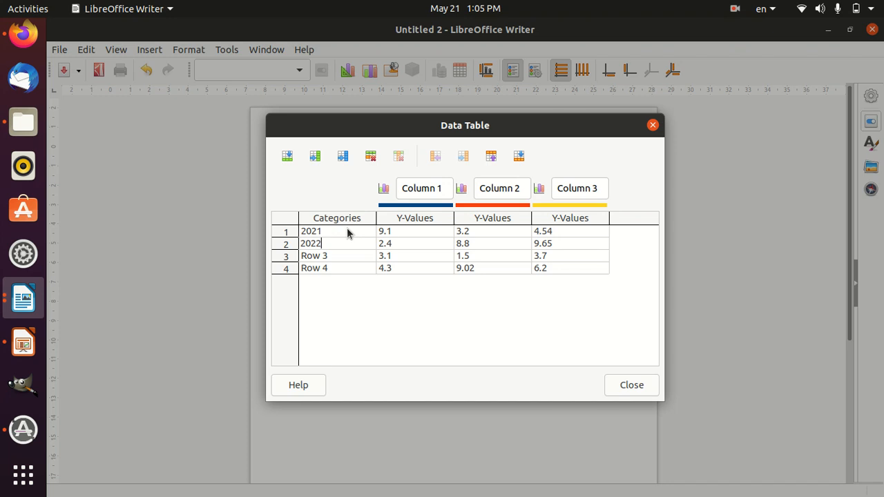
{"action": "key", "text": "Down"}
{"action": "type", "text": "2023"}
{"action": "key", "text": "Down"}
{"action": "type", "text": "2024"}
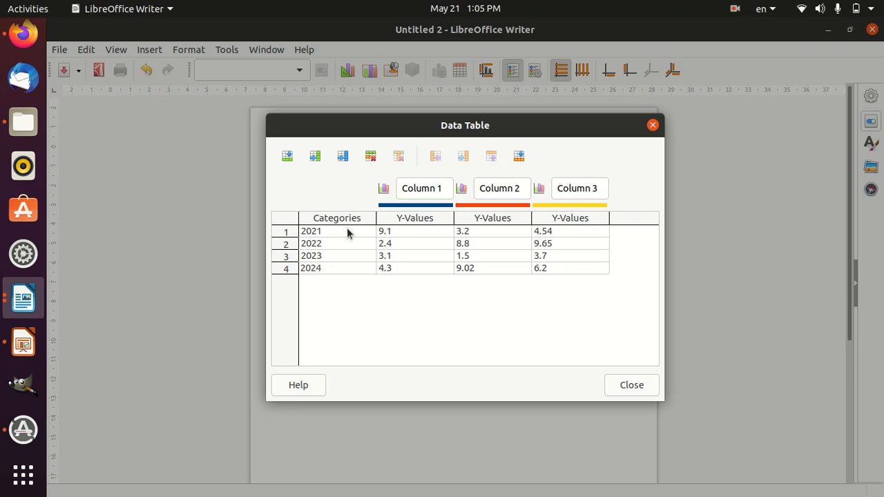
Step: Rename the three data series as 8th, 9th and 10th
{"action": "left_click", "coordinate": [418, 189]}
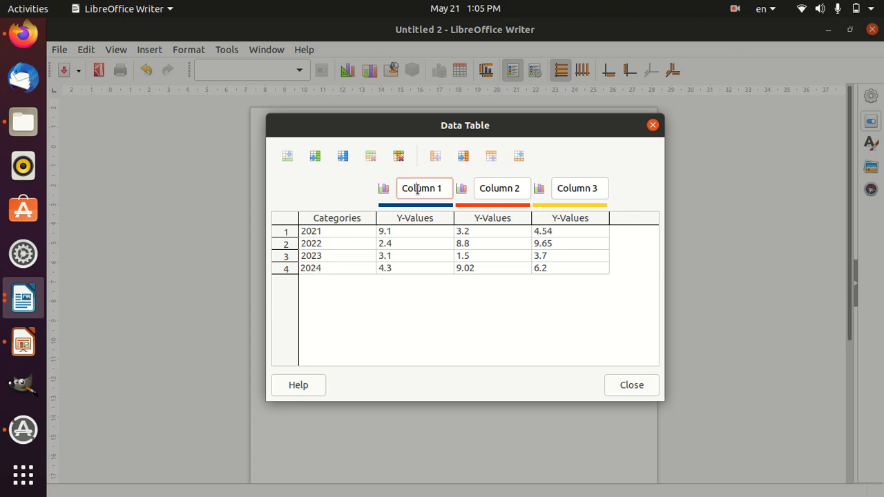
{"action": "triple_click", "coordinate": [417, 189]}
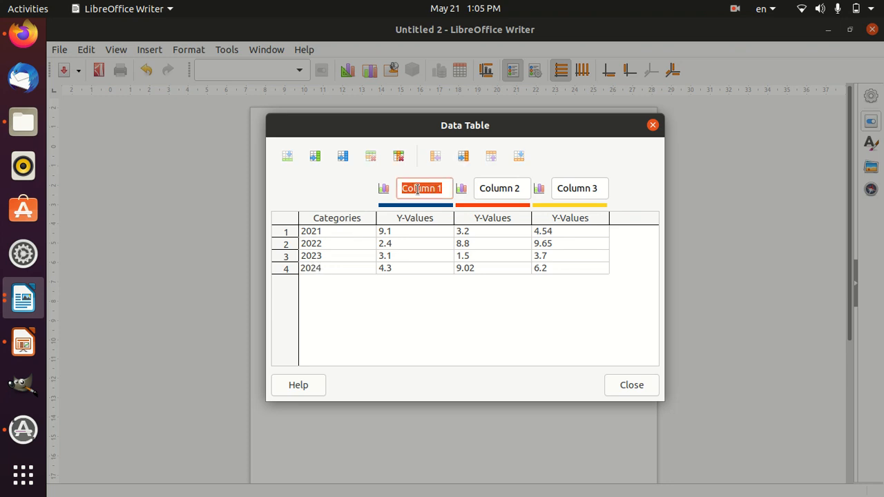
{"action": "type", "text": "8"}
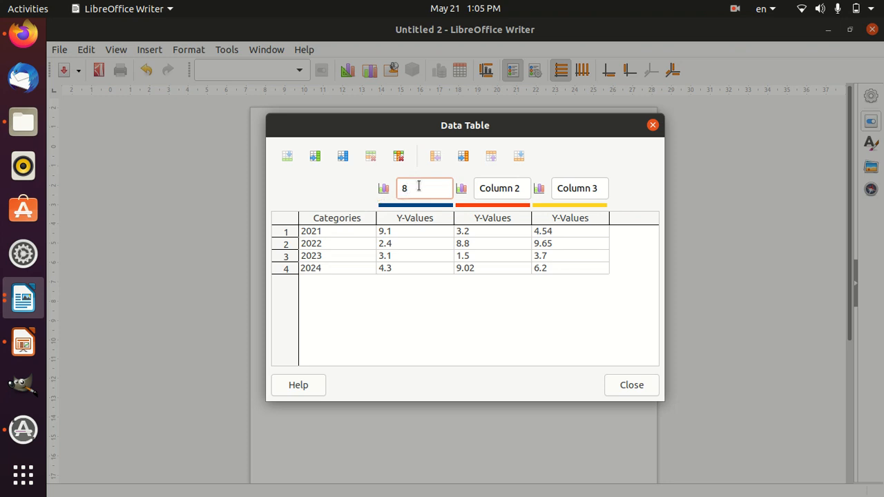
{"action": "type", "text": "th"}
{"action": "double_click", "coordinate": [496, 188]}
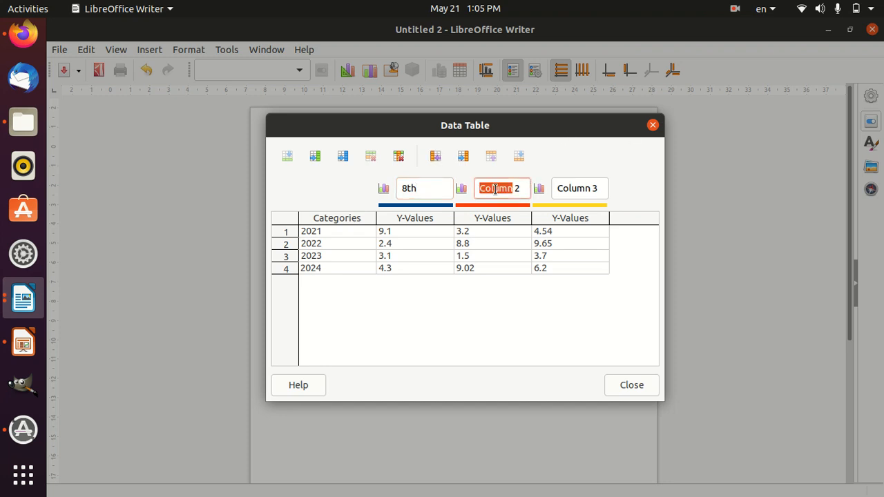
{"action": "triple_click", "coordinate": [495, 189]}
{"action": "type", "text": "9th"}
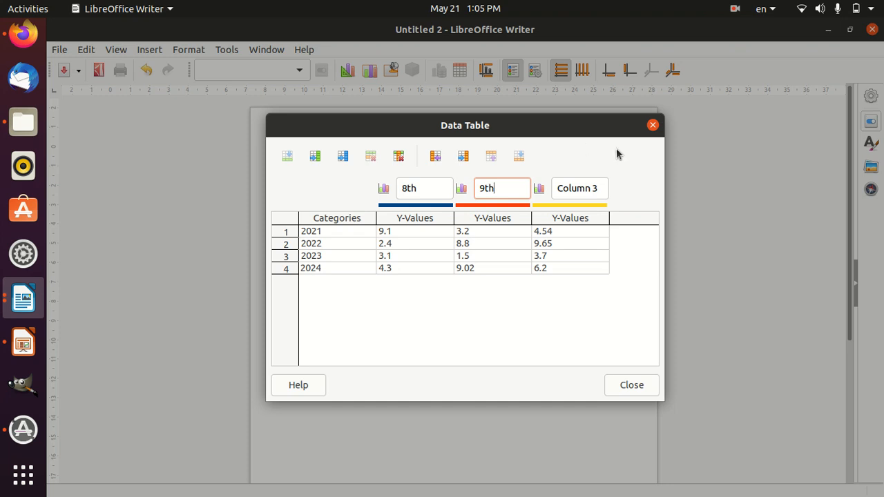
{"action": "triple_click", "coordinate": [585, 188]}
{"action": "key", "text": "BackSpace"}
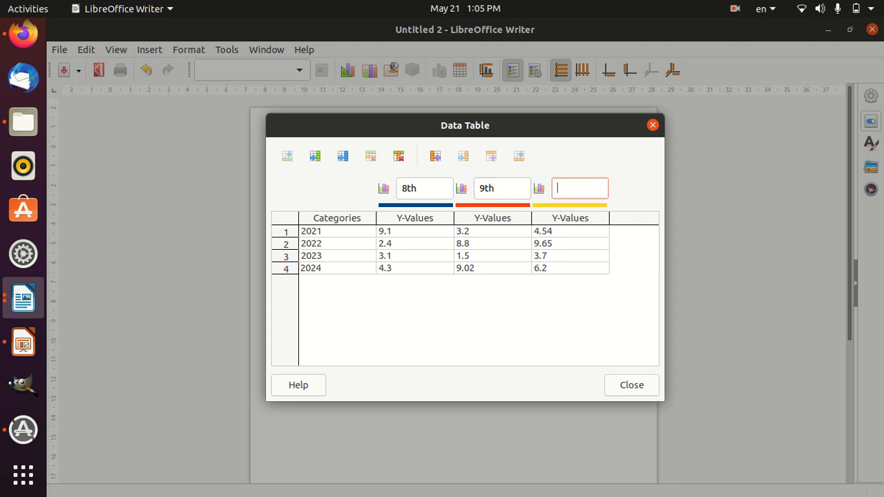
{"action": "type", "text": "10th"}
Step: Enter the yearly values 67, 75, 87, 76 for 8th; 65, 45, 56, 67 for 9th; 45, 54, 65, 66 for 10th, and close the data table
{"action": "left_click", "coordinate": [406, 237]}
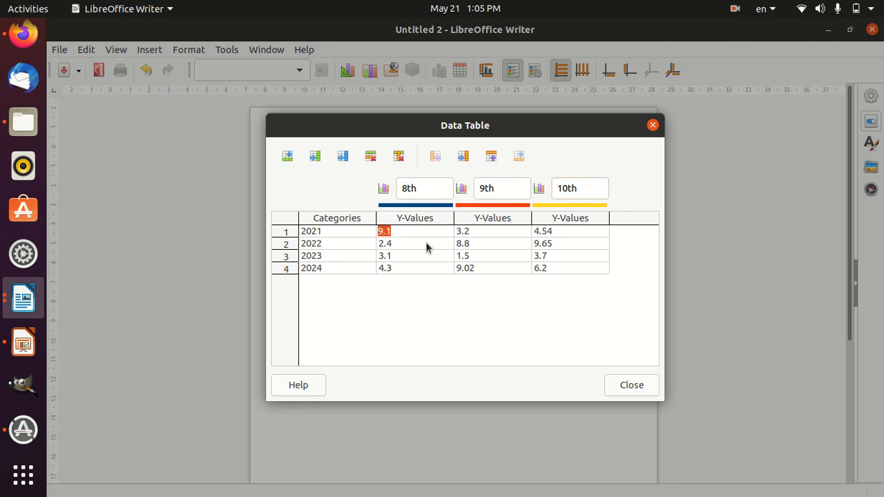
{"action": "type", "text": "67"}
{"action": "left_click", "coordinate": [386, 243]}
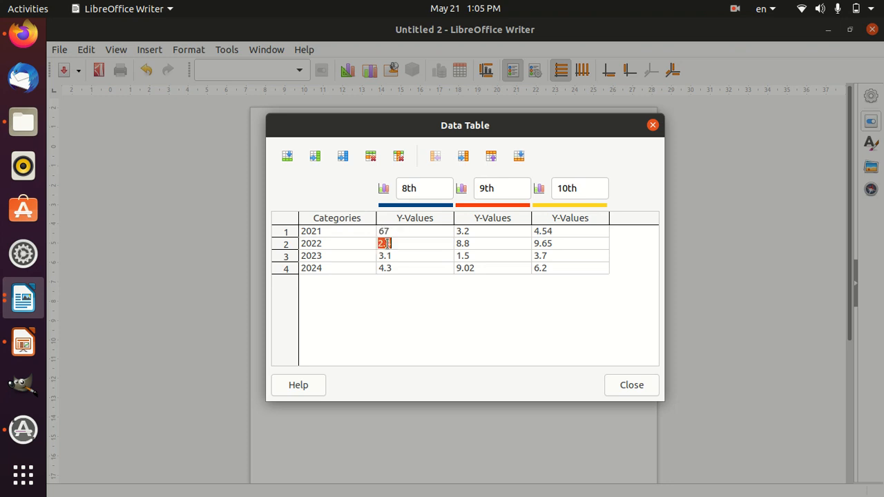
{"action": "type", "text": "2.554"}
{"action": "key", "text": "BackSpace"}
{"action": "key", "text": "BackSpace"}
{"action": "key", "text": "BackSpace"}
{"action": "key", "text": "BackSpace"}
{"action": "key", "text": "BackSpace"}
{"action": "type", "text": "4"}
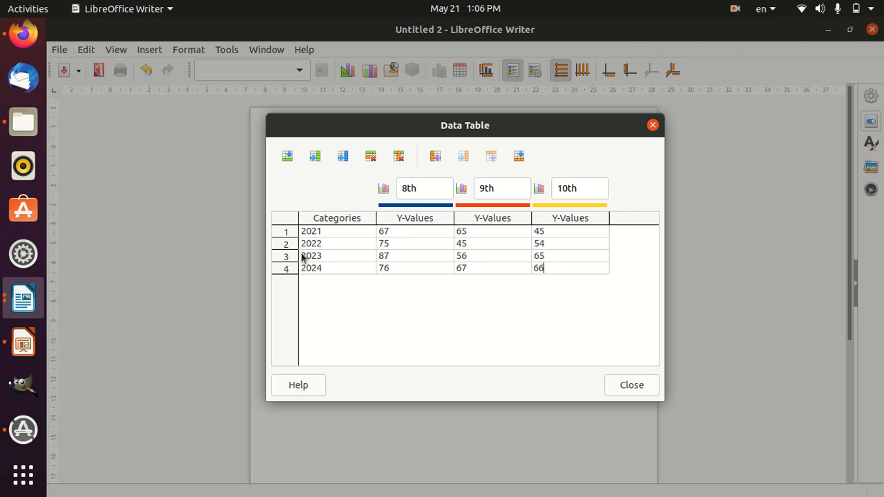
{"action": "left_click", "coordinate": [622, 387]}
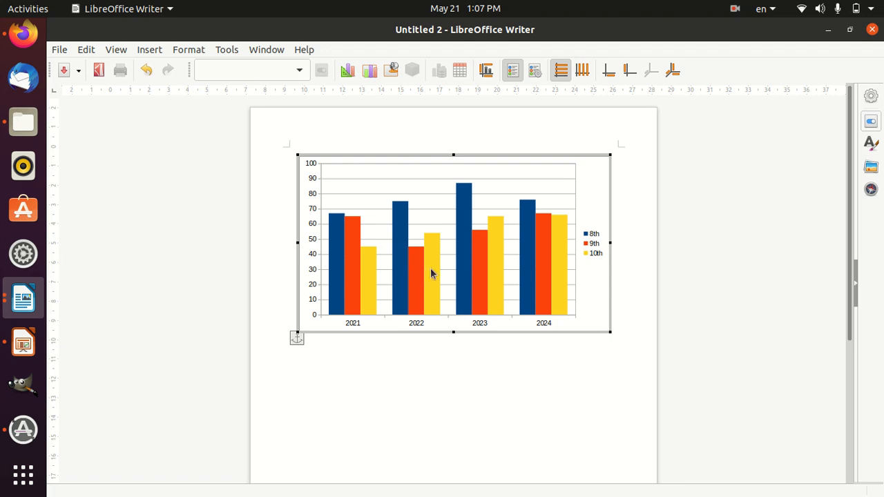
Step: Reopen the chart's data table and delete the 2024 row
{"action": "left_click", "coordinate": [460, 70]}
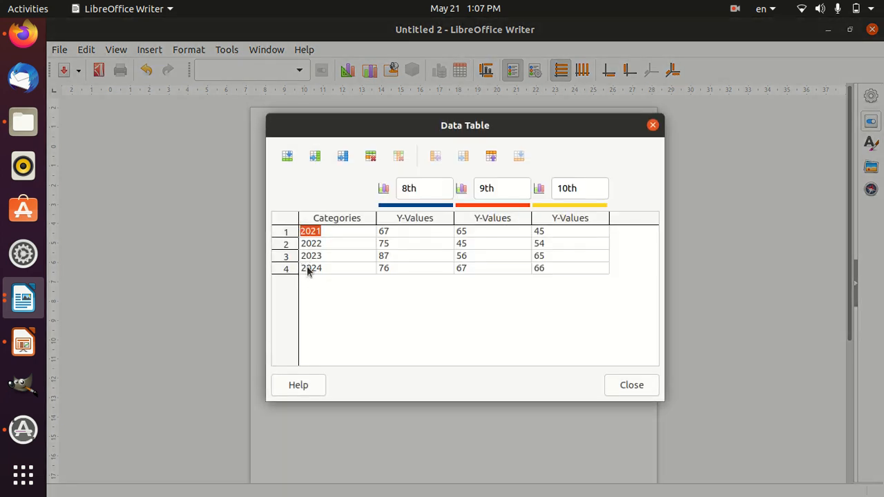
{"action": "left_click", "coordinate": [314, 268]}
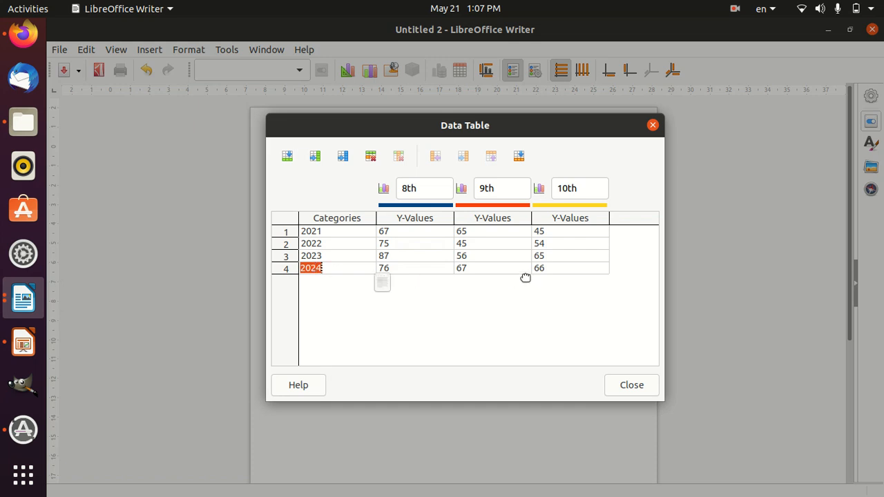
{"action": "left_click", "coordinate": [336, 265]}
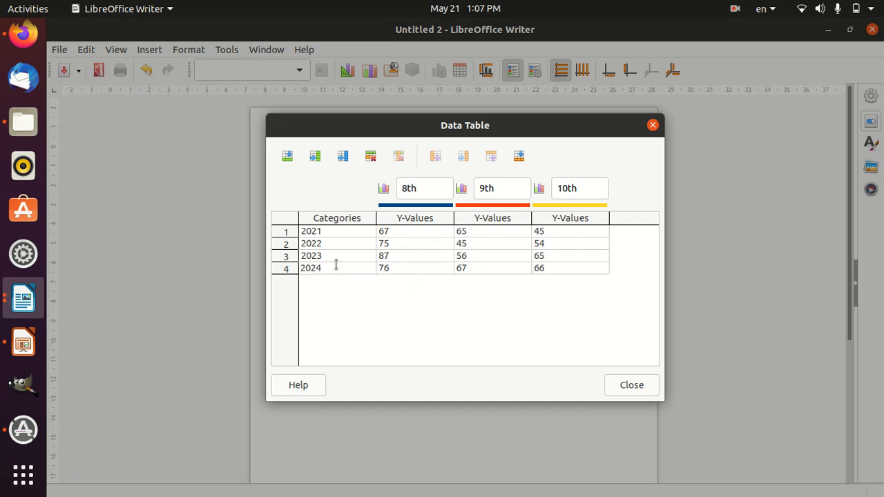
{"action": "left_click", "coordinate": [371, 157]}
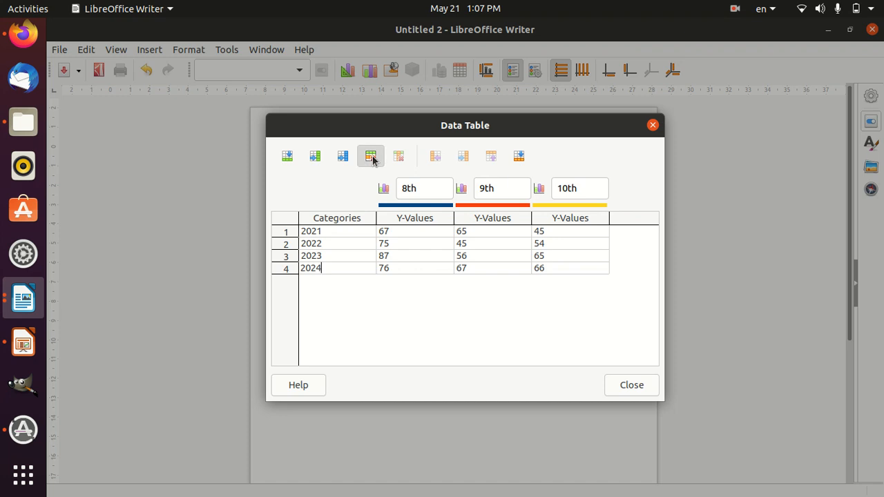
Step: Delete the 10th series from the chart data and close the data table
{"action": "left_click", "coordinate": [577, 191]}
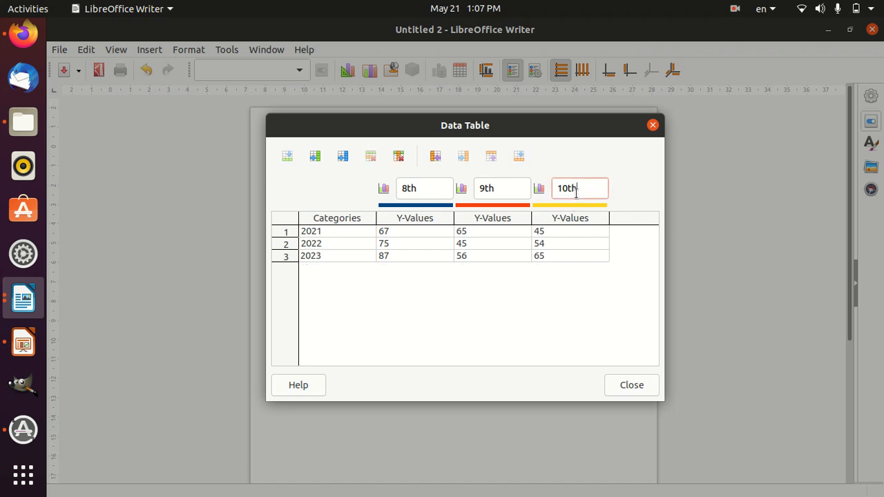
{"action": "left_click", "coordinate": [398, 160]}
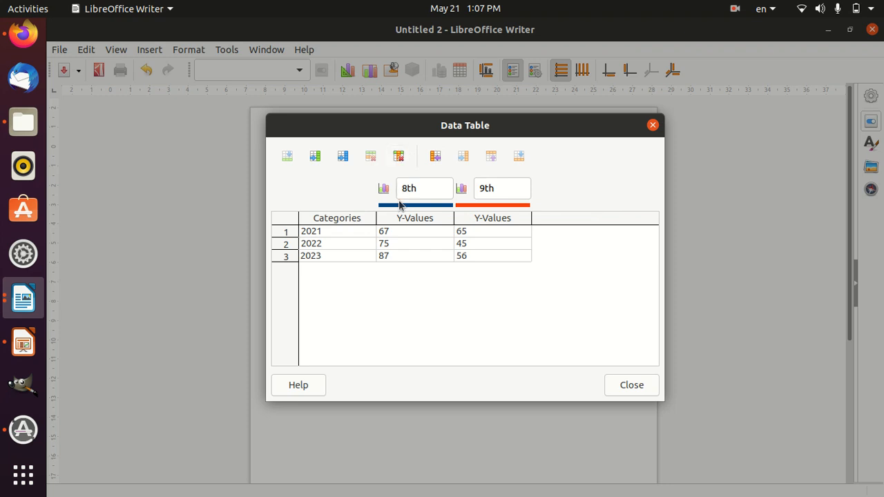
{"action": "left_click", "coordinate": [637, 385]}
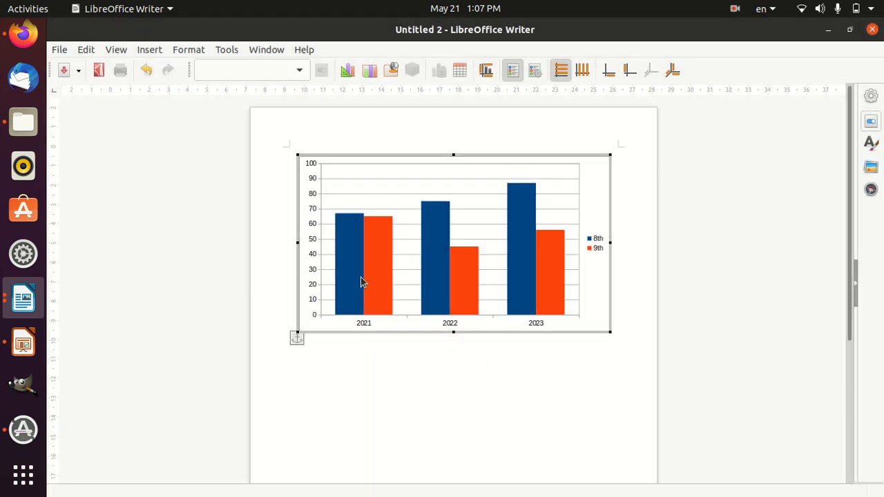